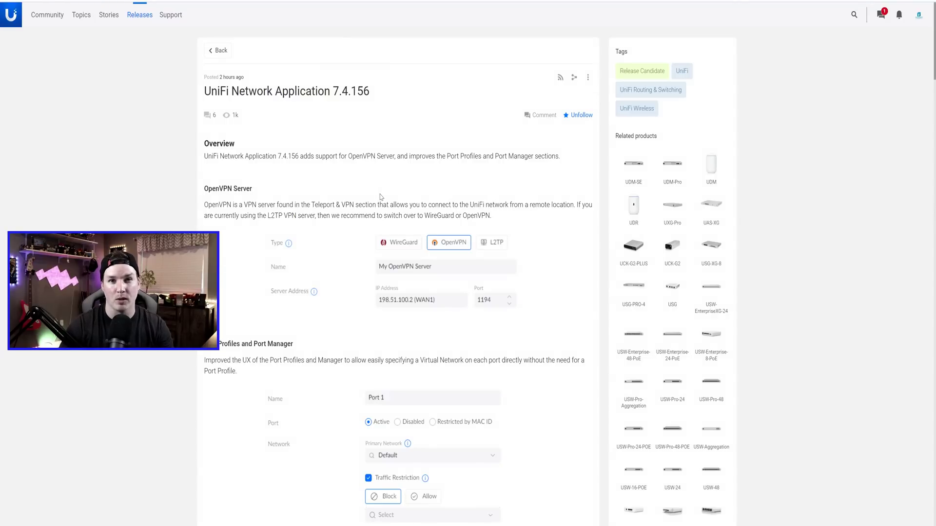
Step: Scroll the 7.4.156 release notes from Improvements through Port Manager, Wireless and VPN to Bugfixes and Known issues
{"action": "scroll", "coordinate": [289, 161], "scroll_direction": "down", "scroll_amount": 2}
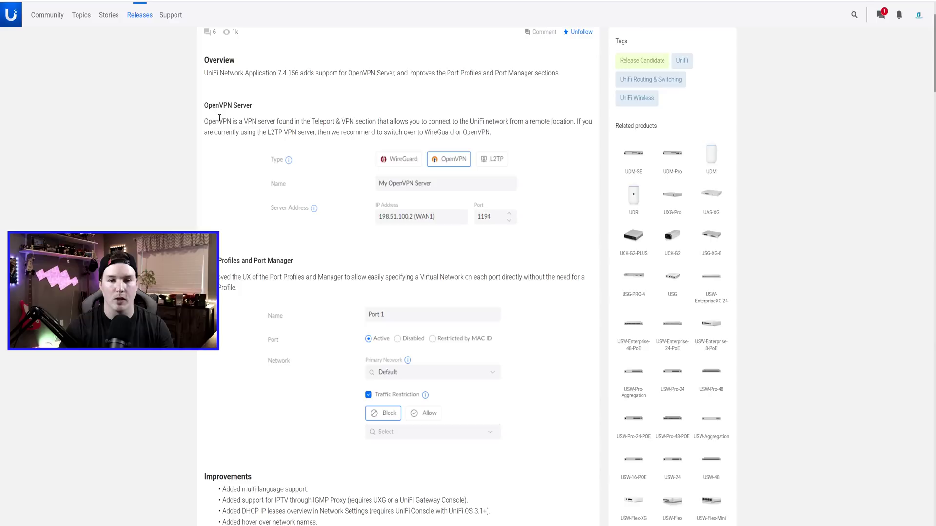
{"action": "scroll", "coordinate": [234, 131], "scroll_direction": "down", "scroll_amount": 3}
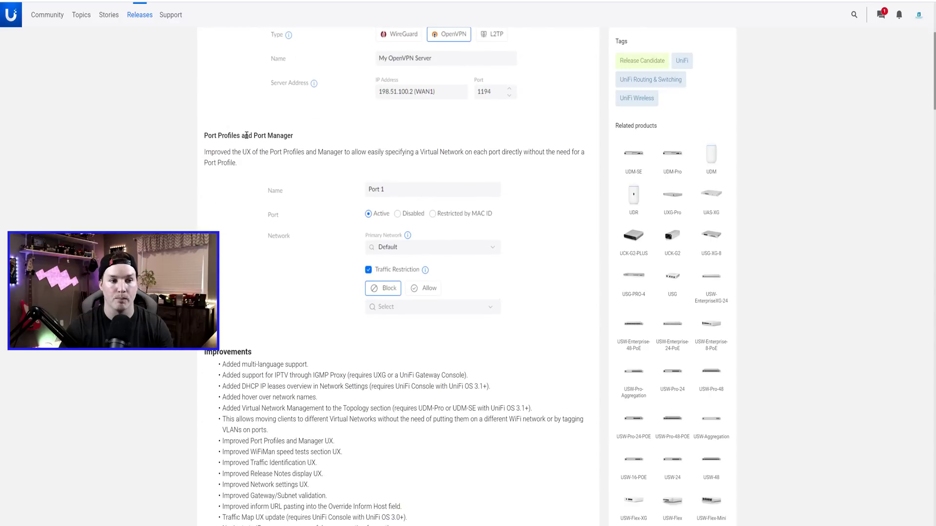
{"action": "scroll", "coordinate": [253, 136], "scroll_direction": "down", "scroll_amount": 4}
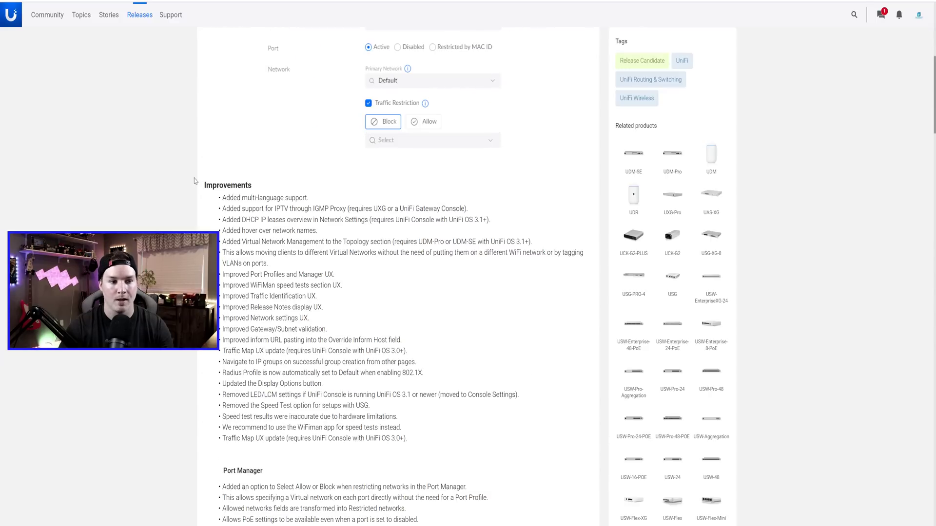
{"action": "scroll", "coordinate": [429, 314], "scroll_direction": "down", "scroll_amount": 5}
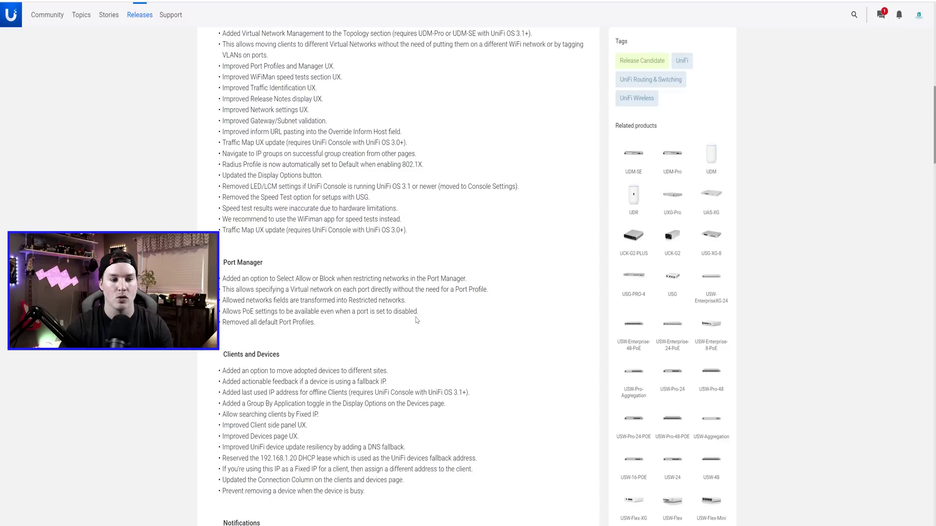
{"action": "scroll", "coordinate": [256, 277], "scroll_direction": "down", "scroll_amount": 3}
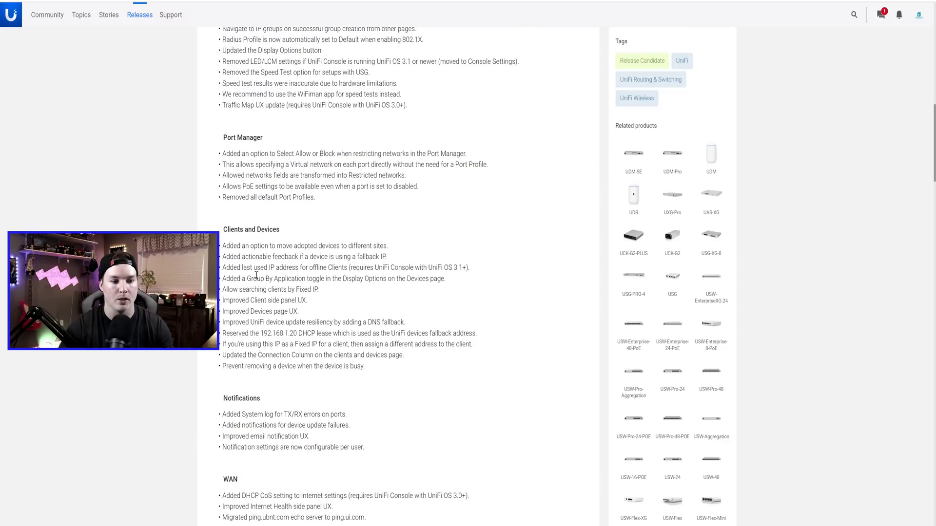
{"action": "scroll", "coordinate": [257, 277], "scroll_direction": "down", "scroll_amount": 6}
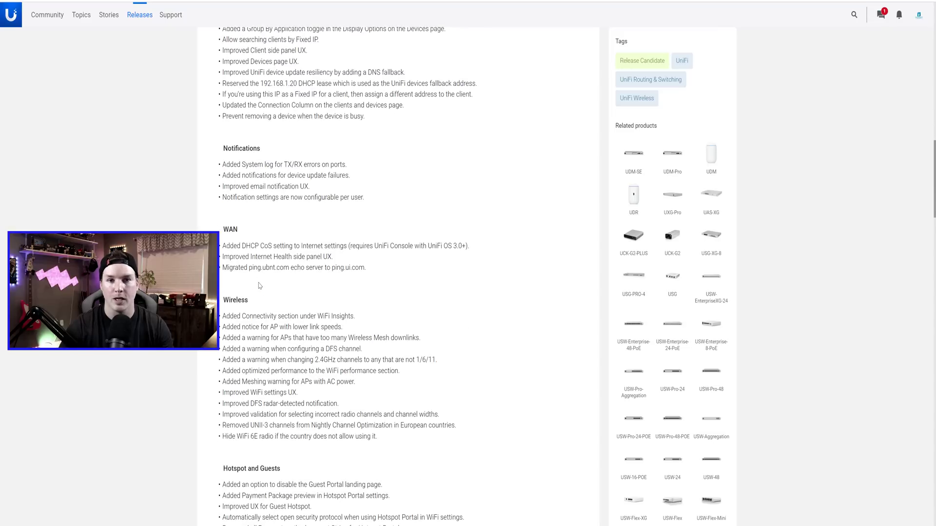
{"action": "scroll", "coordinate": [259, 289], "scroll_direction": "down", "scroll_amount": 2}
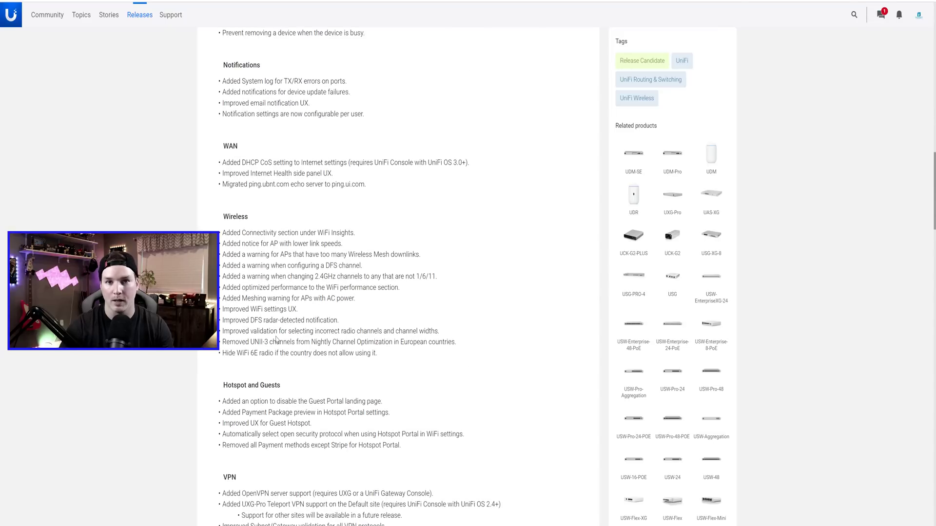
{"action": "scroll", "coordinate": [277, 337], "scroll_direction": "down", "scroll_amount": 3}
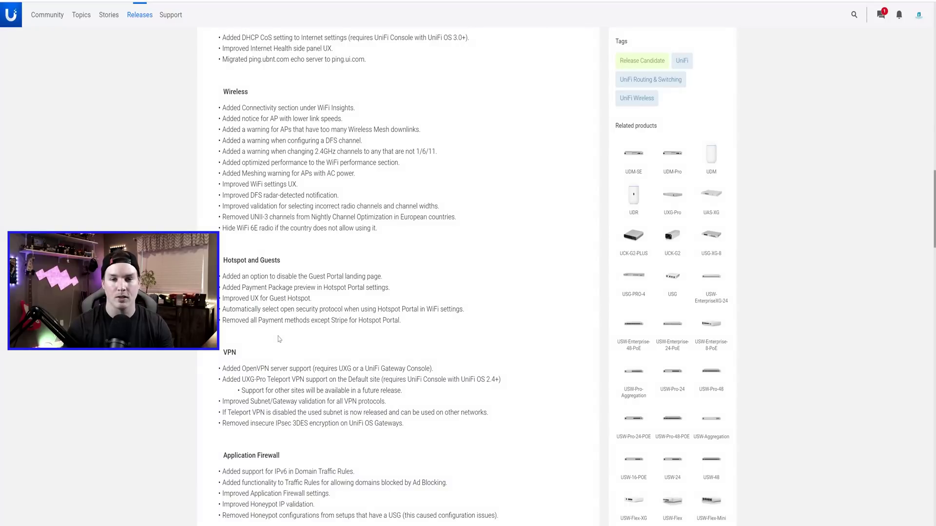
{"action": "scroll", "coordinate": [279, 339], "scroll_direction": "down", "scroll_amount": 10}
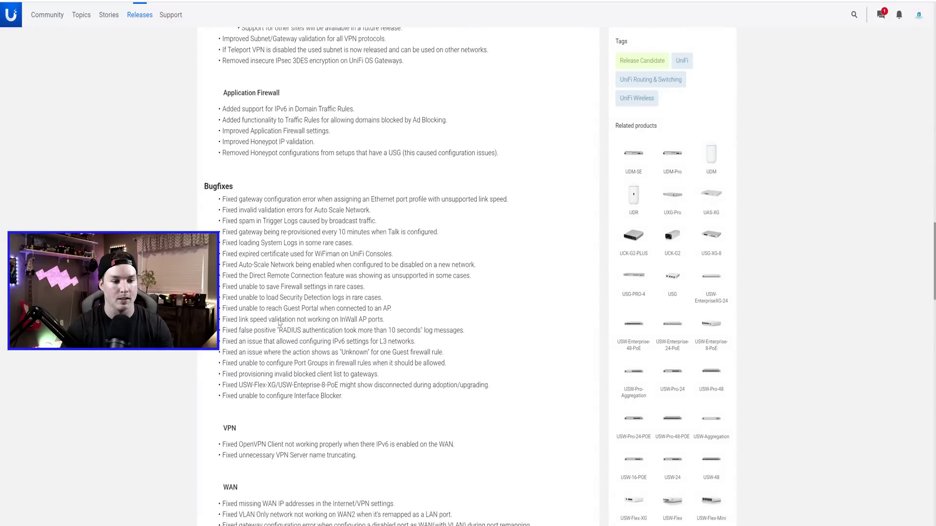
{"action": "scroll", "coordinate": [280, 323], "scroll_direction": "up", "scroll_amount": 2}
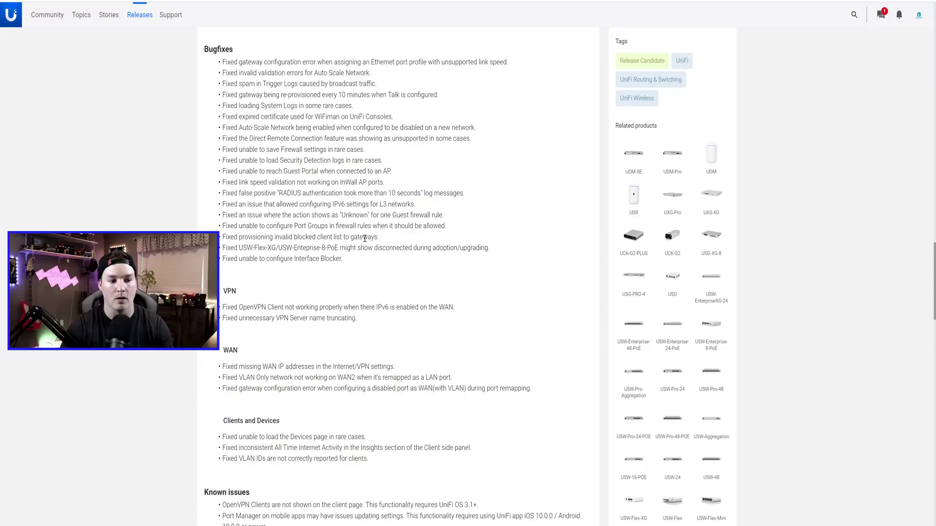
{"action": "scroll", "coordinate": [361, 241], "scroll_direction": "up", "scroll_amount": 2}
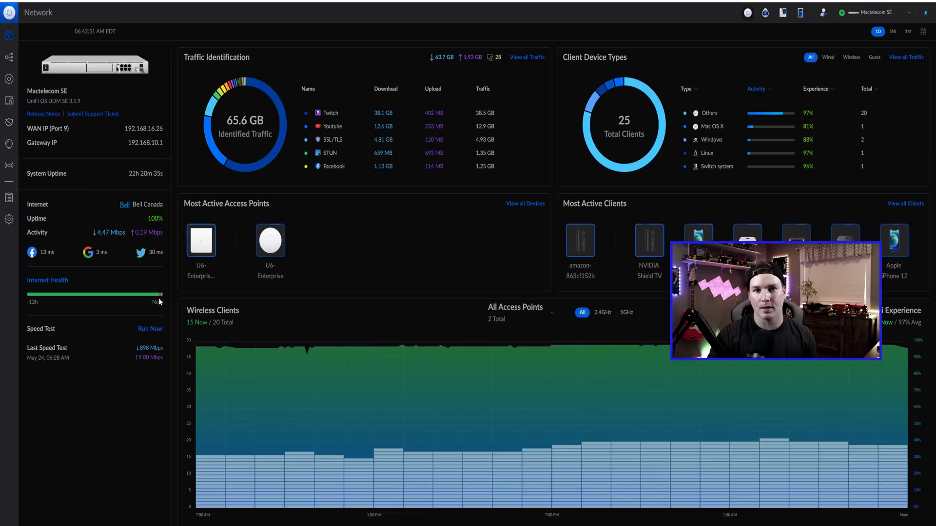
Step: Start a new VPN server from the Teleport & VPN settings
{"action": "left_click", "coordinate": [9, 220]}
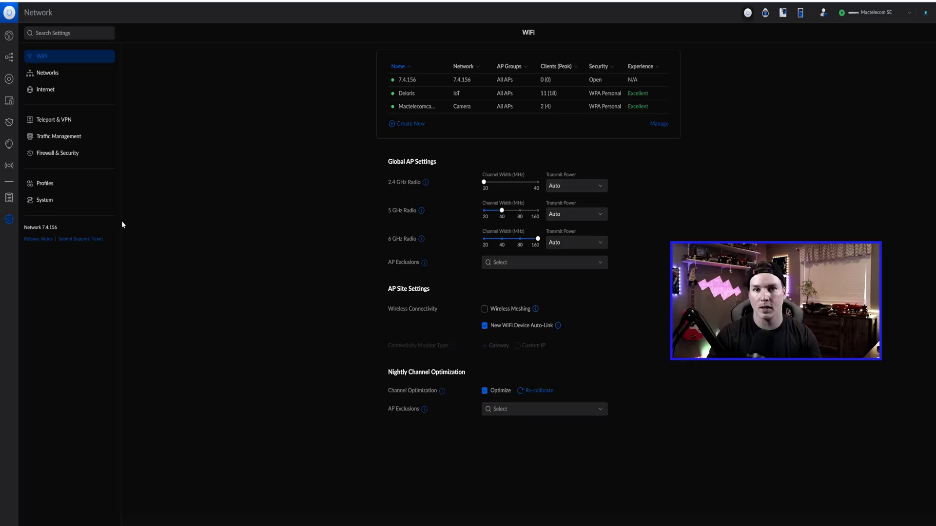
{"action": "left_click", "coordinate": [63, 123]}
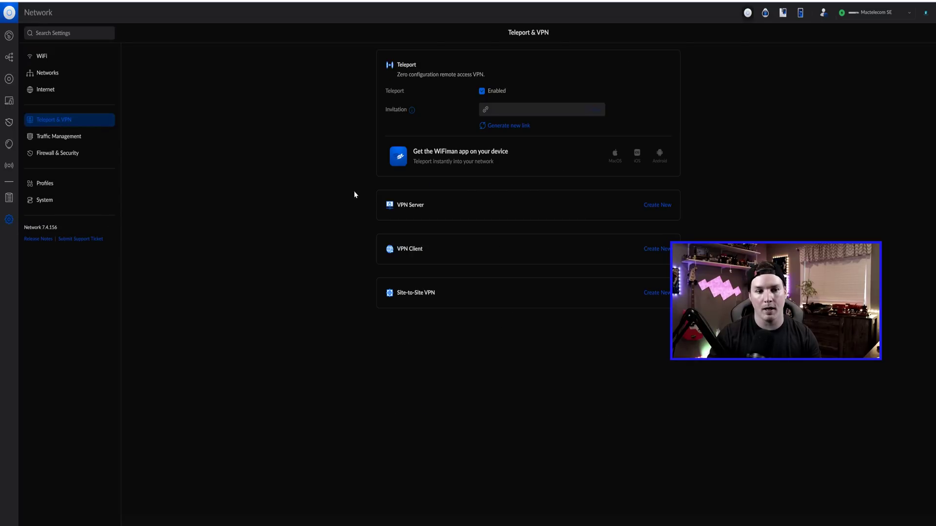
{"action": "left_click", "coordinate": [658, 205]}
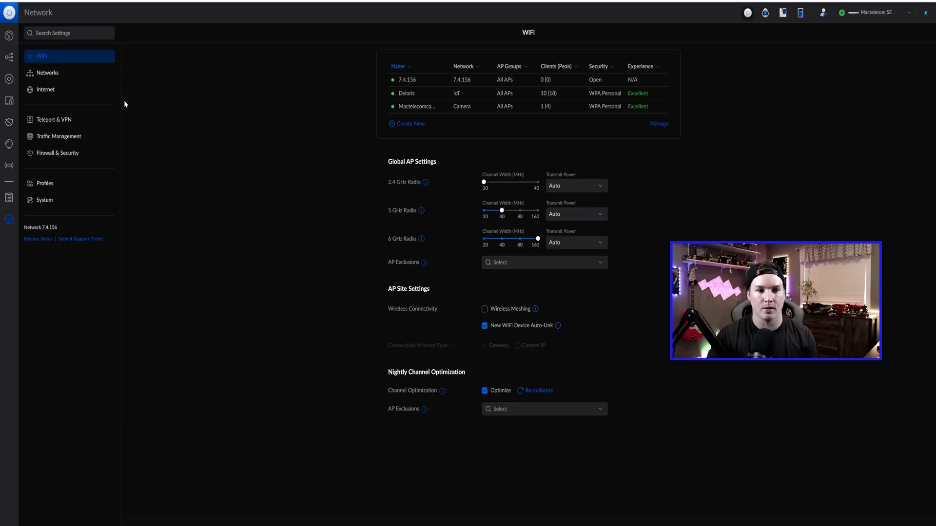
Step: Enable Hotspot Portal on the 7.4.156 WiFi network, apply it, and view the Hotspot Manager guests
{"action": "left_click", "coordinate": [433, 81]}
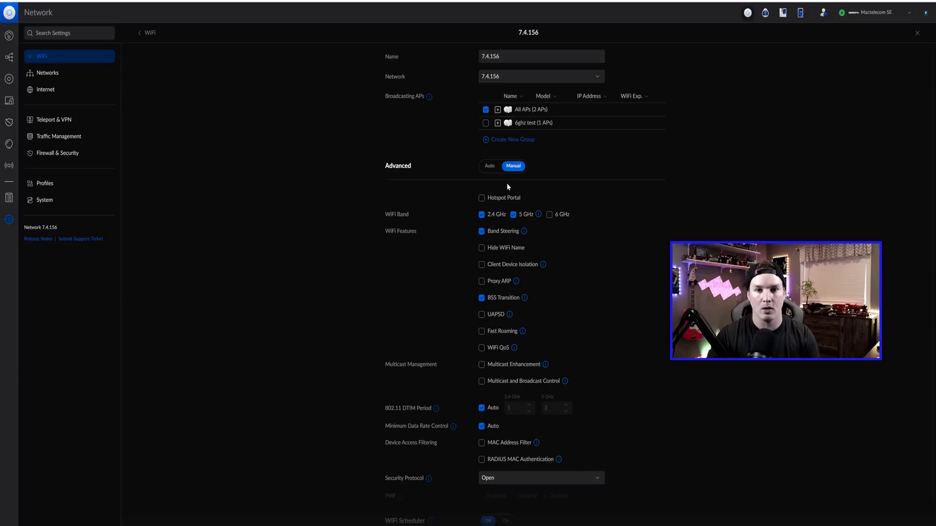
{"action": "left_click", "coordinate": [483, 199]}
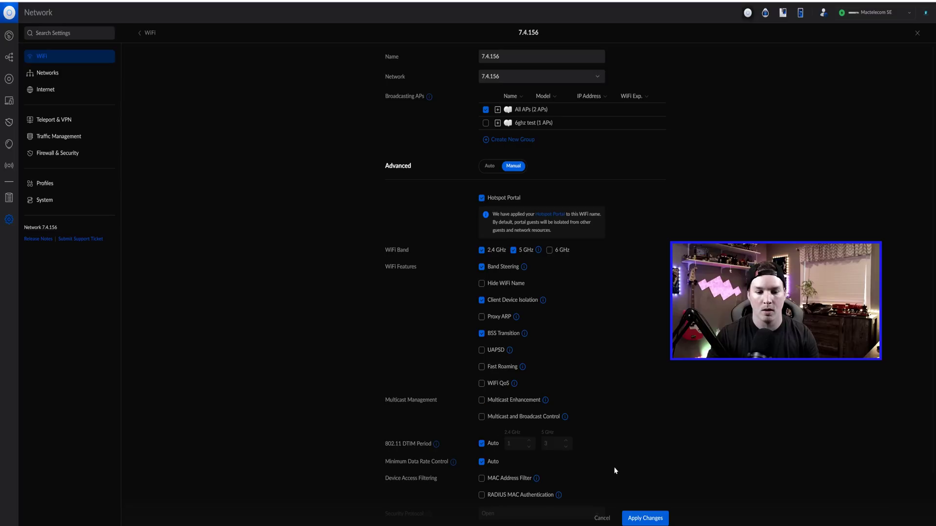
{"action": "left_click", "coordinate": [644, 518]}
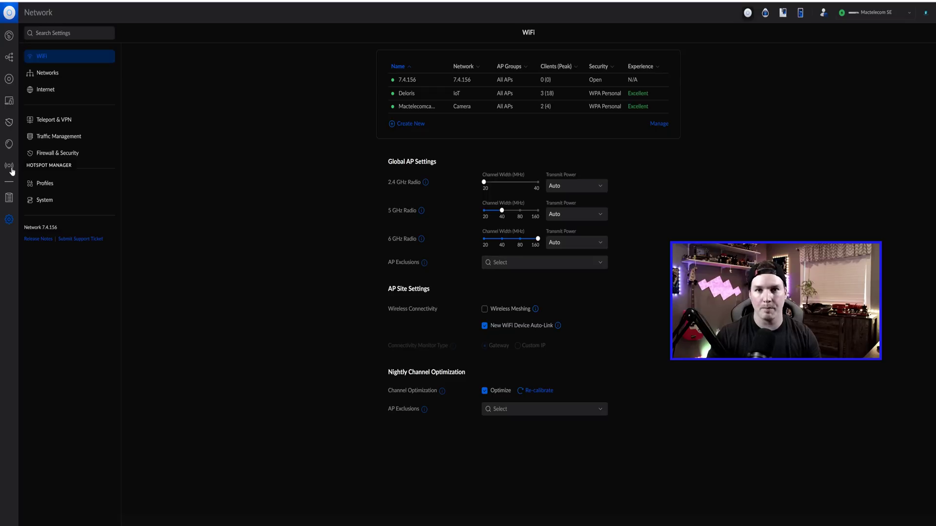
{"action": "left_click", "coordinate": [10, 166]}
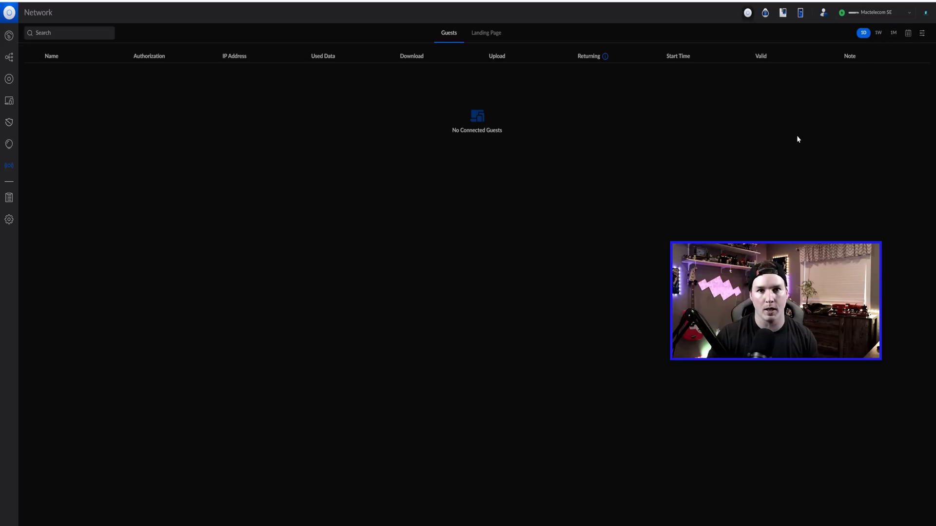
Step: Open the hotspot Landing Page editor and view its Authentication methods, with RADIUS enabled
{"action": "left_click", "coordinate": [491, 42]}
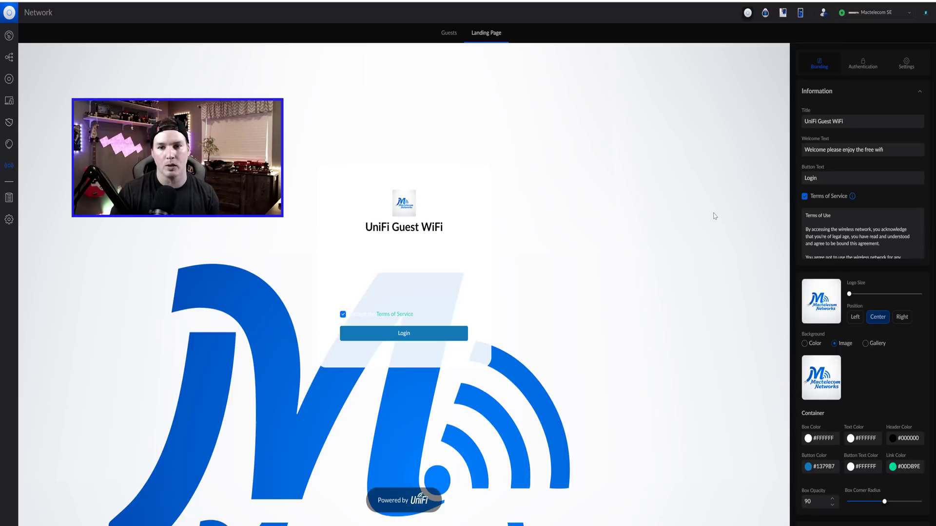
{"action": "scroll", "coordinate": [828, 123], "scroll_direction": "down", "scroll_amount": 2}
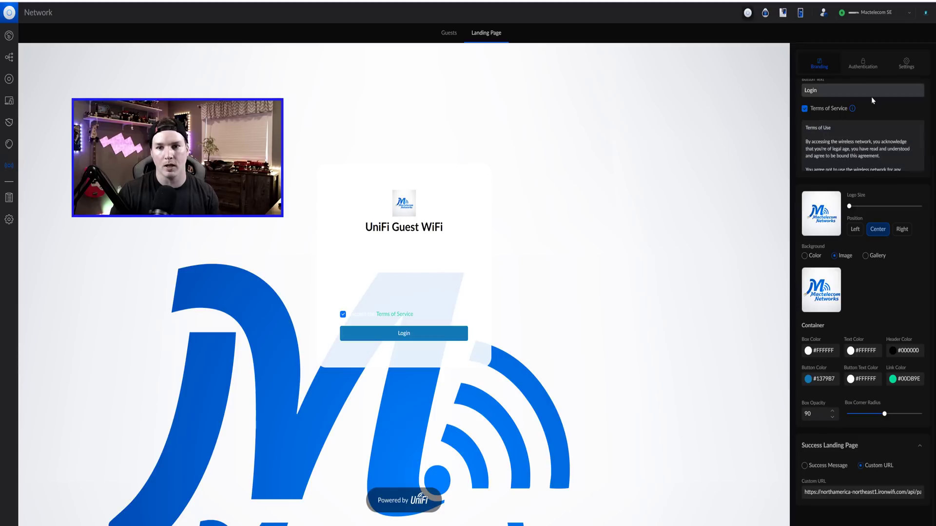
{"action": "left_click", "coordinate": [870, 69]}
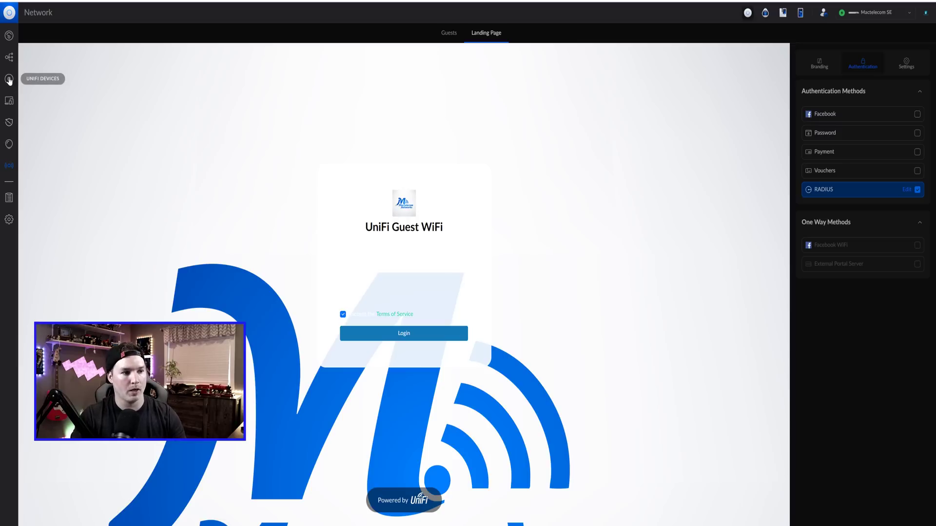
Step: Enable Traffic Restriction on aggregated SFP ports 25-26 of the USW-Enterprise-24-PoE switch
{"action": "left_click", "coordinate": [9, 80]}
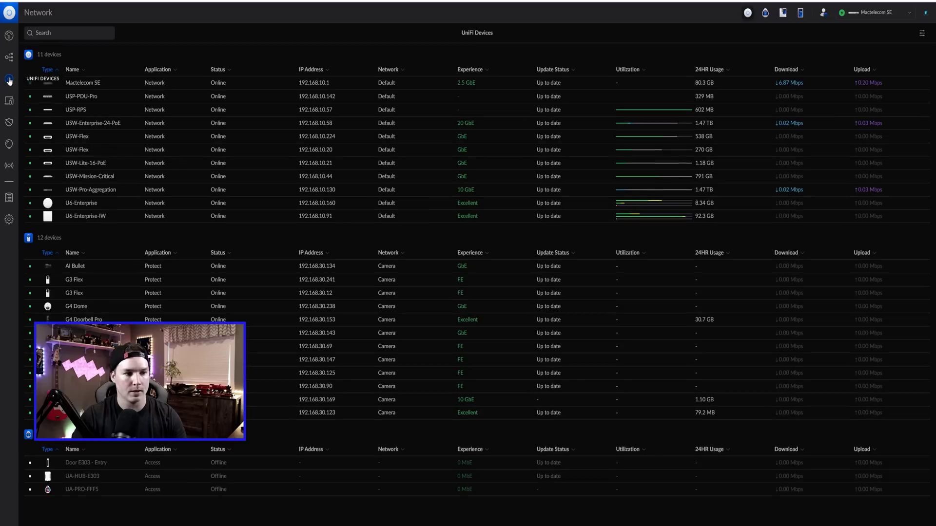
{"action": "left_click", "coordinate": [95, 125]}
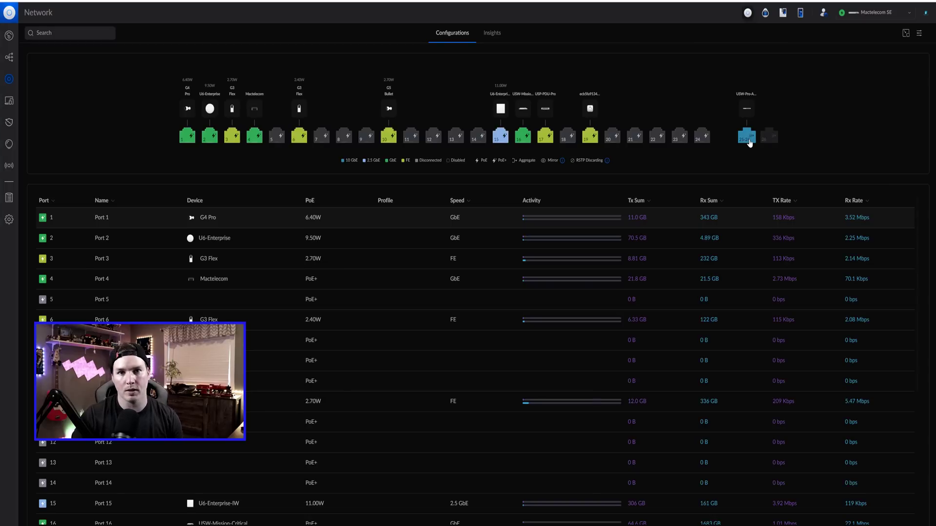
{"action": "left_click", "coordinate": [749, 141]}
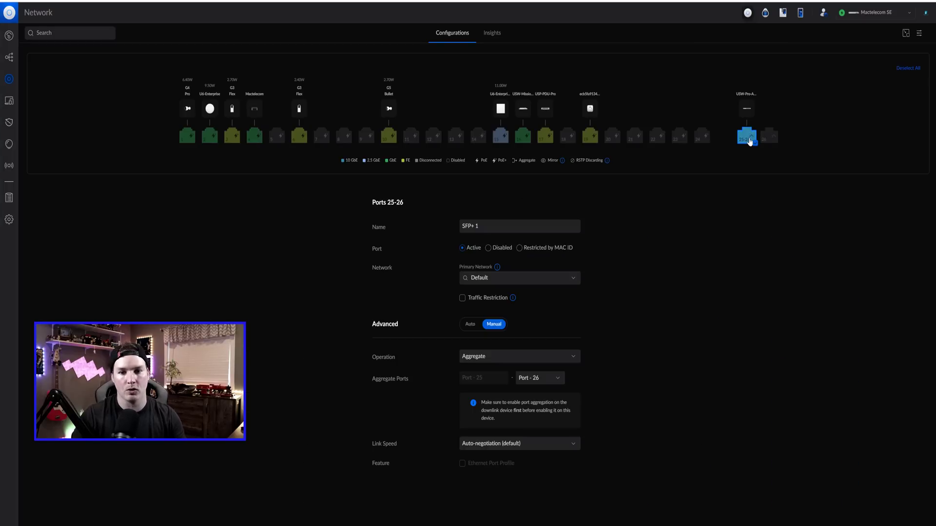
{"action": "left_click", "coordinate": [462, 299]}
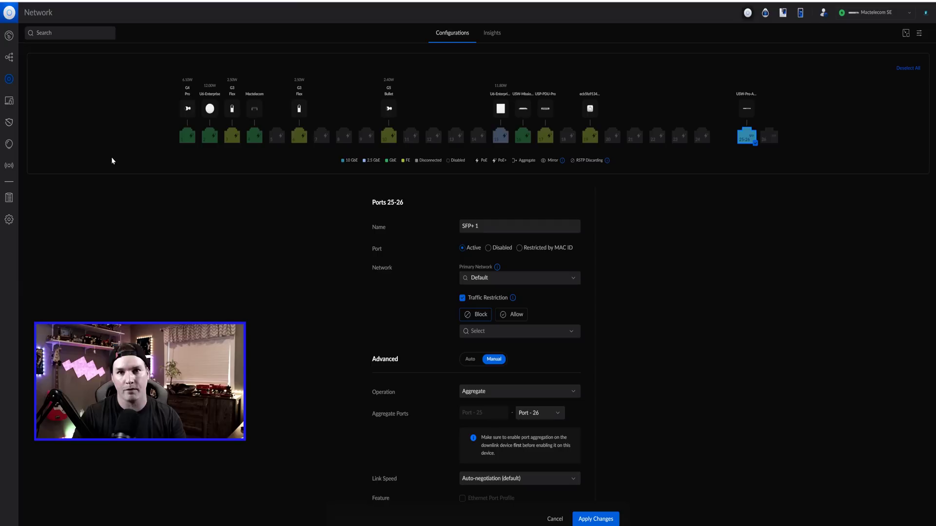
Step: Give the NVIDIA Shield TV client (amazon-863cf15) a Virtual Network Override to 7.4.156 and apply it
{"action": "left_click", "coordinate": [9, 103]}
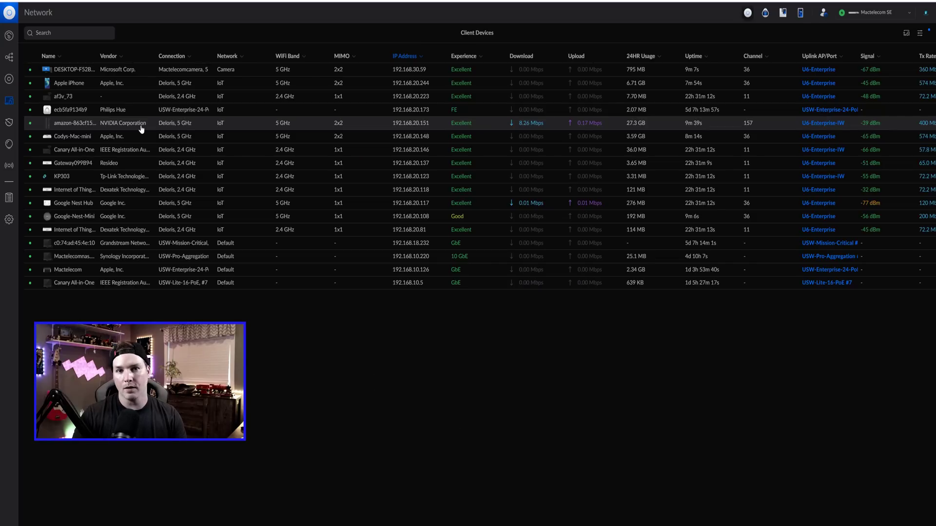
{"action": "left_click", "coordinate": [140, 126]}
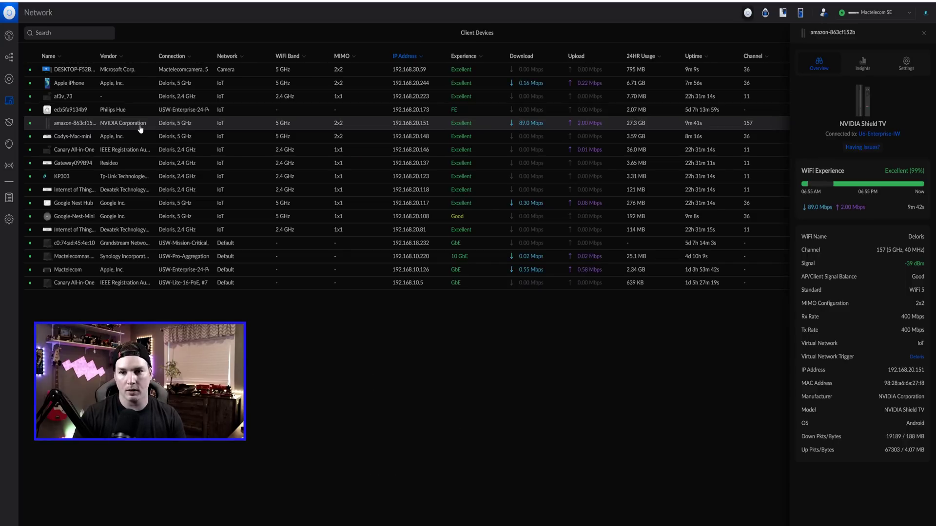
{"action": "left_click", "coordinate": [904, 64]}
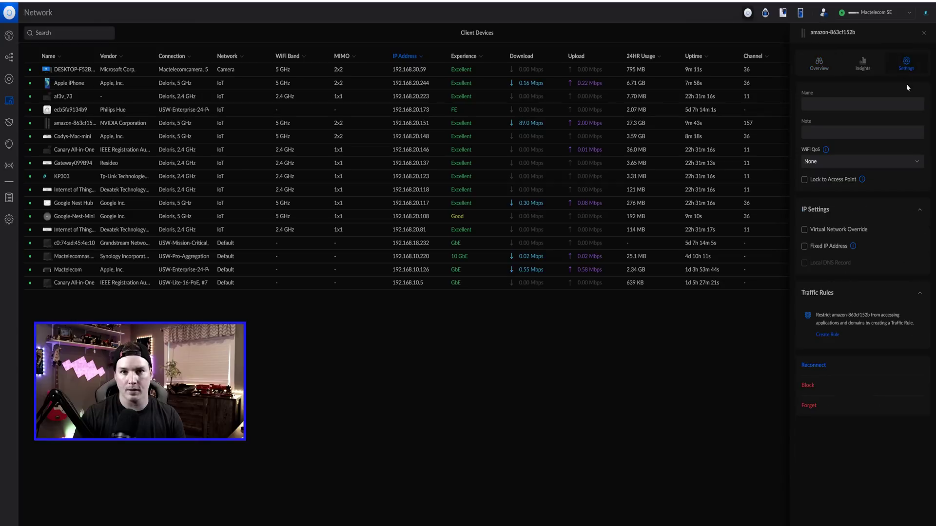
{"action": "left_click", "coordinate": [804, 230]}
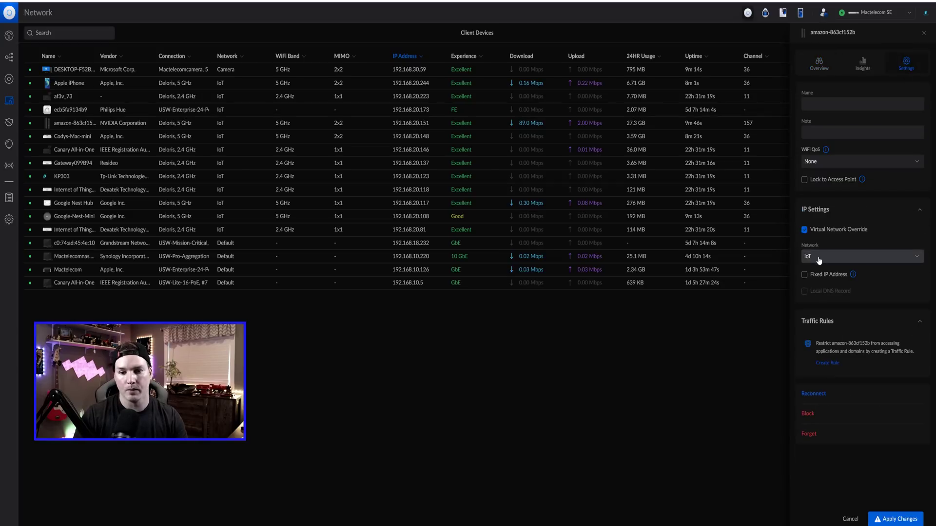
{"action": "left_click", "coordinate": [828, 258]}
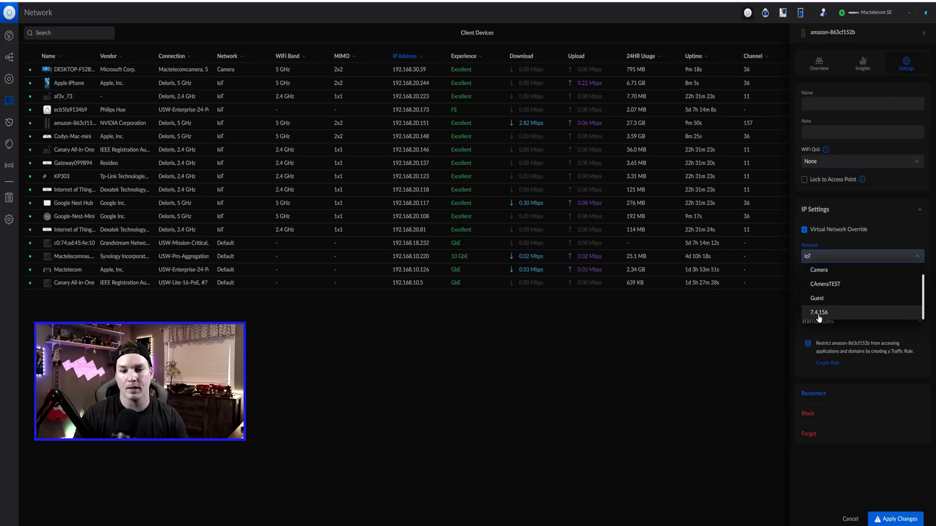
{"action": "left_click", "coordinate": [819, 315]}
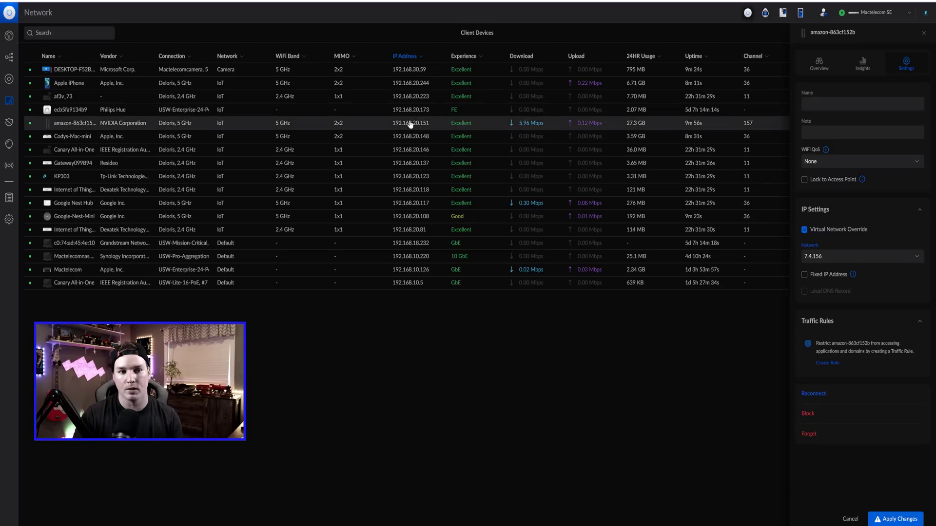
{"action": "left_click", "coordinate": [902, 518]}
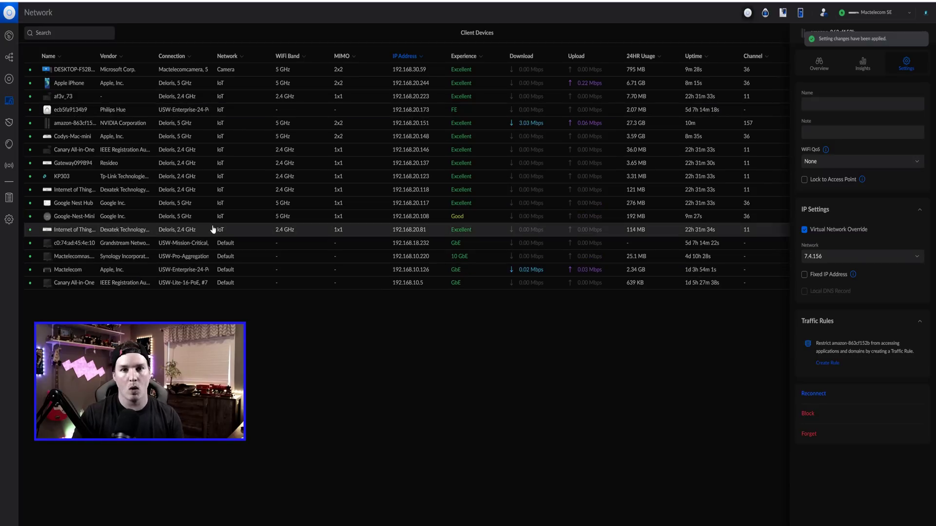
{"action": "left_click", "coordinate": [8, 79]}
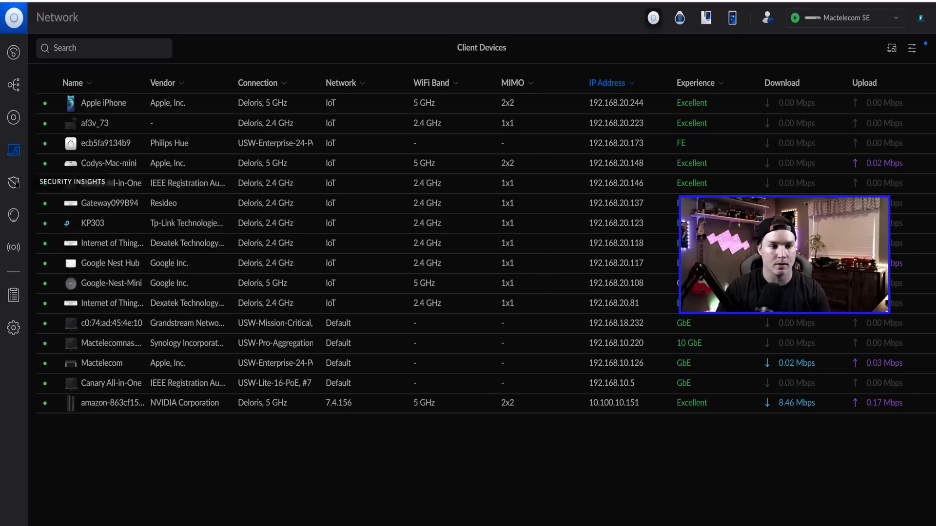
Step: Show the Security Insights Traffic Map and check Mexico's traffic over the past day
{"action": "left_click", "coordinate": [14, 182]}
{"action": "left_click", "coordinate": [556, 48]}
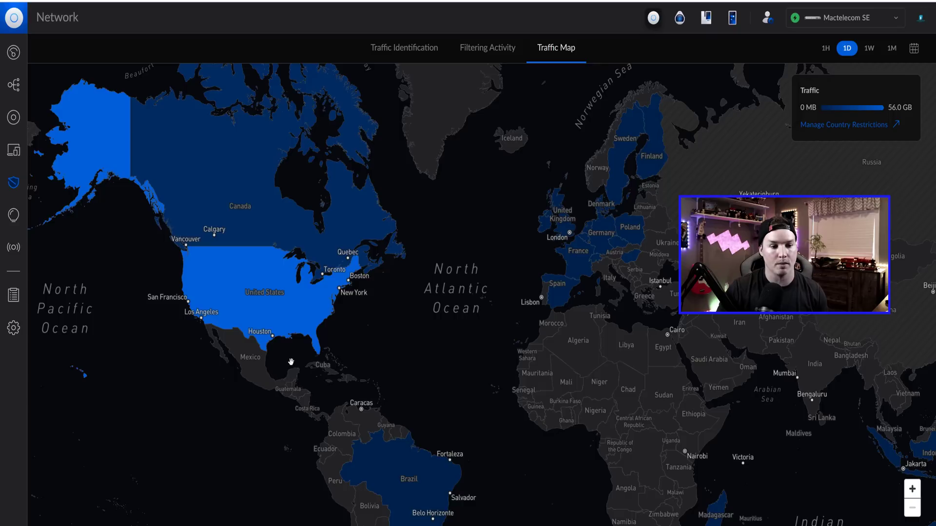
{"action": "mouse_move", "coordinate": [251, 371]}
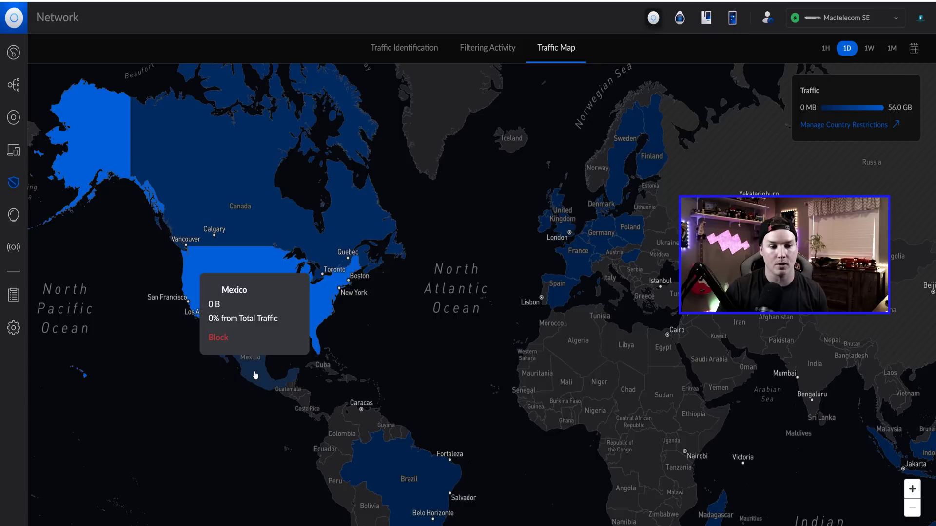
{"action": "left_click", "coordinate": [440, 312]}
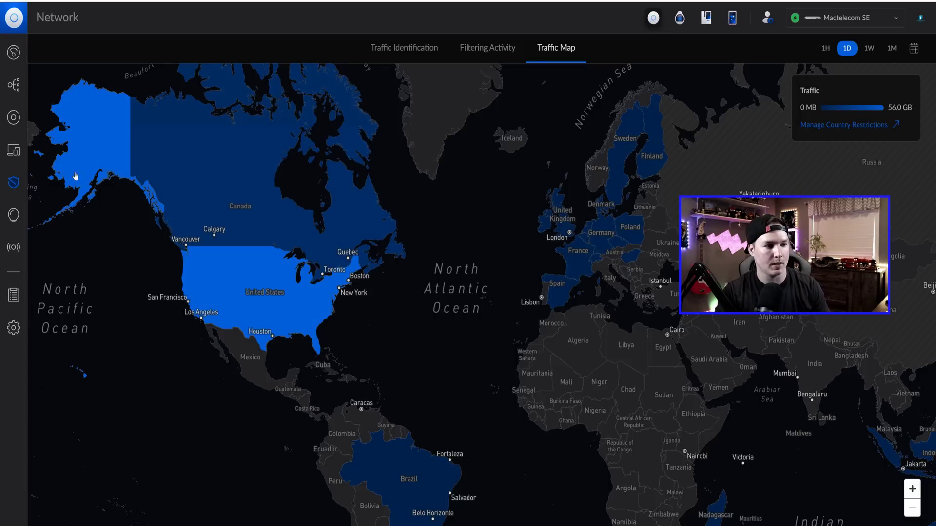
Step: Show WiFi Insights Connectivity: 94% success at each stage and four problematic clients
{"action": "left_click", "coordinate": [14, 216]}
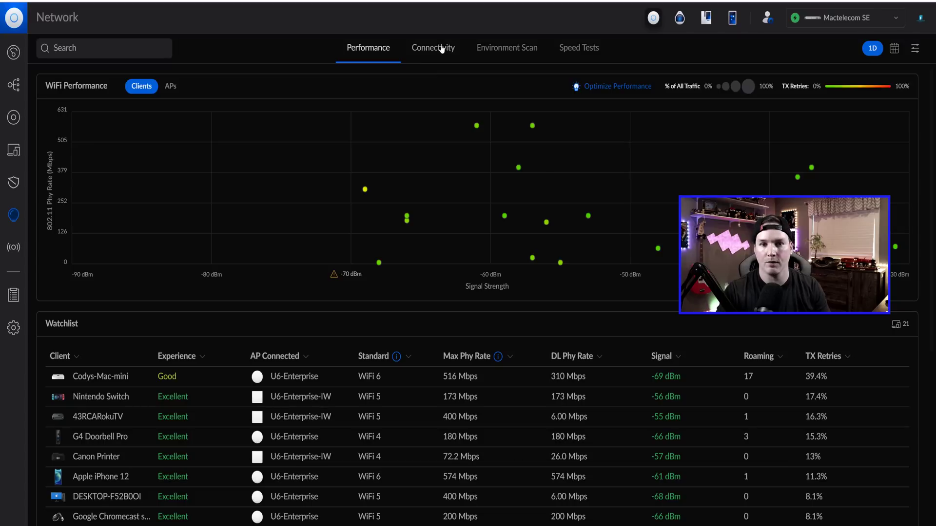
{"action": "left_click", "coordinate": [441, 49]}
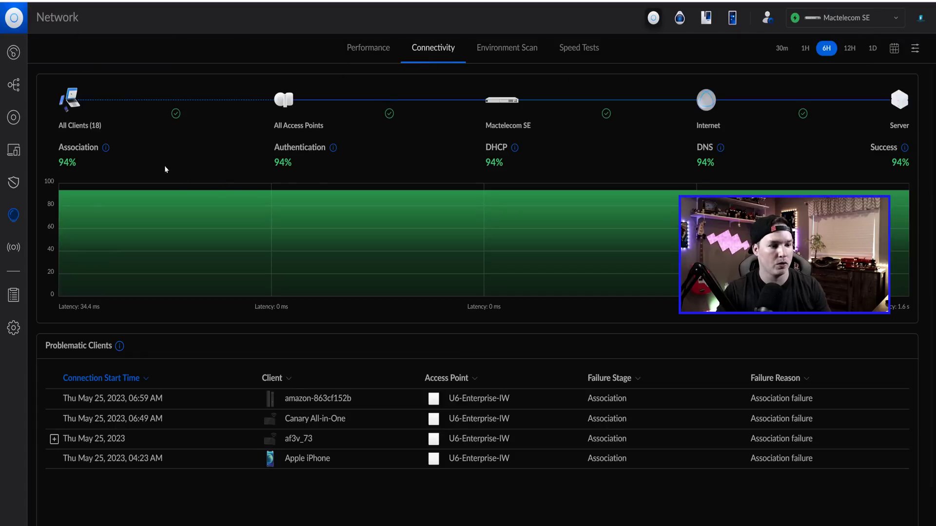